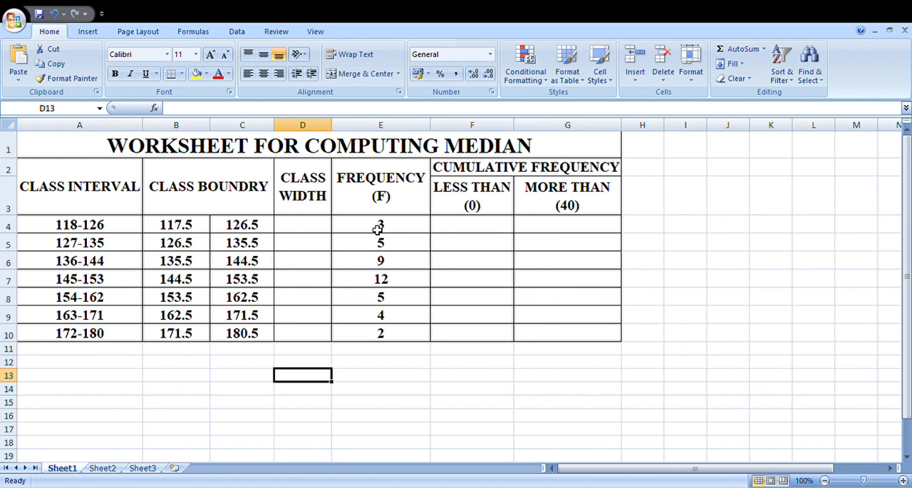
Total the frequencies in E4:E10 with AutoSum, placing the sum in E11.
{"action": "left_click_drag", "start_coordinate": [378, 228], "coordinate": [385, 332]}
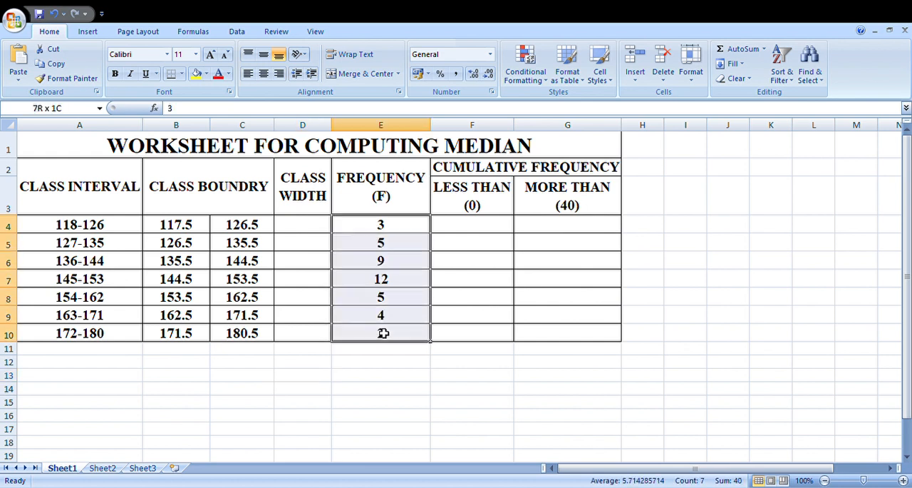
{"action": "left_click", "coordinate": [740, 55]}
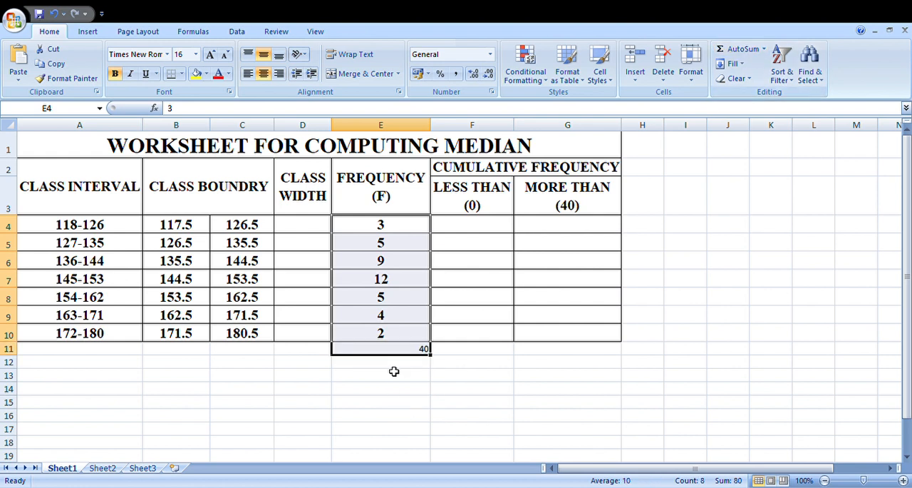
{"action": "left_click", "coordinate": [410, 349]}
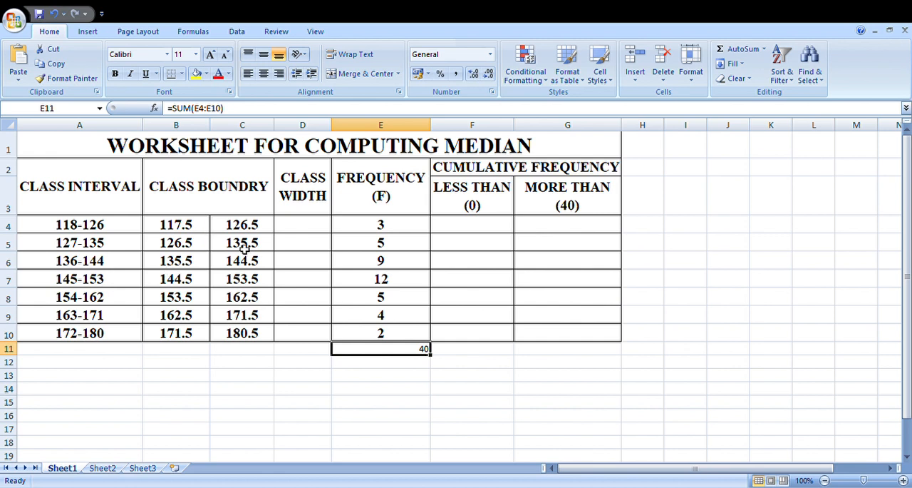
Compute the class width in D4 with =C4-B4 and fill the formula down through D10.
{"action": "left_click", "coordinate": [301, 230]}
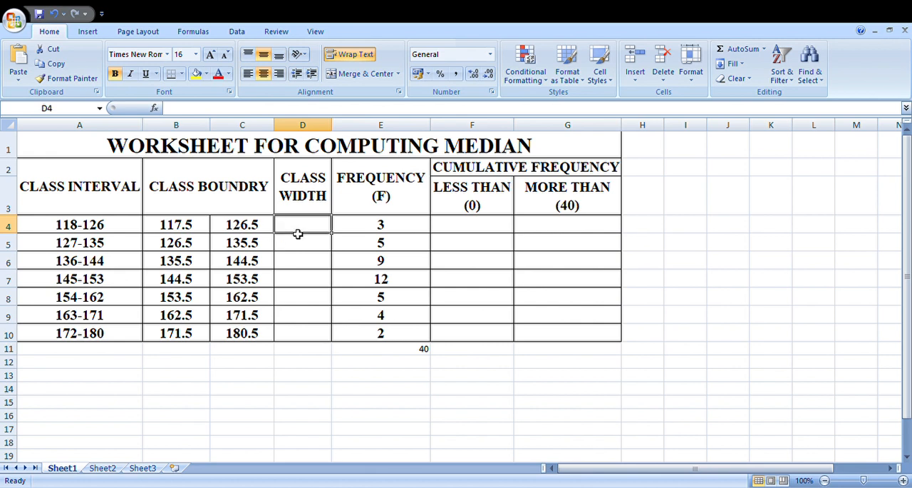
{"action": "type", "text": "="}
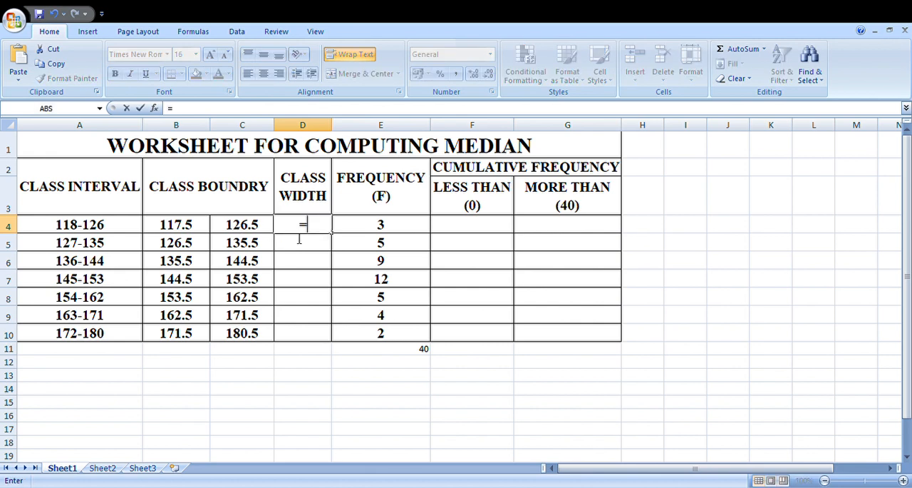
{"action": "left_click", "coordinate": [246, 230]}
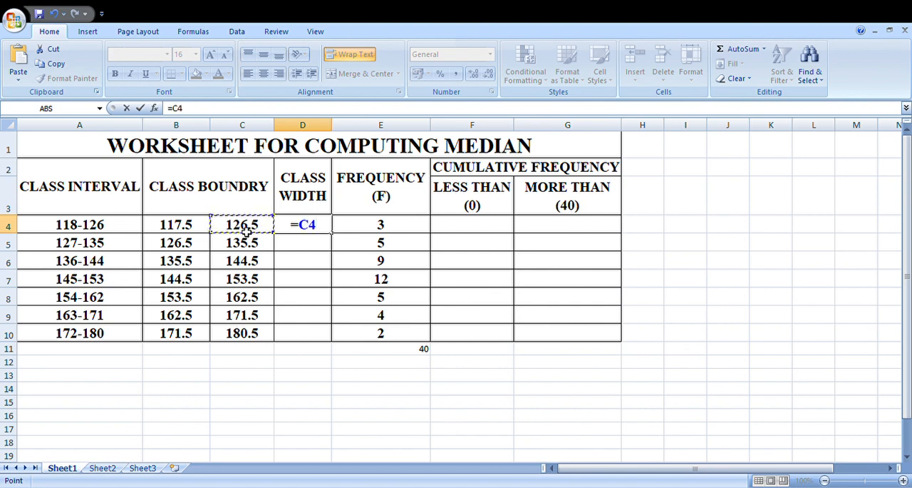
{"action": "type", "text": "-"}
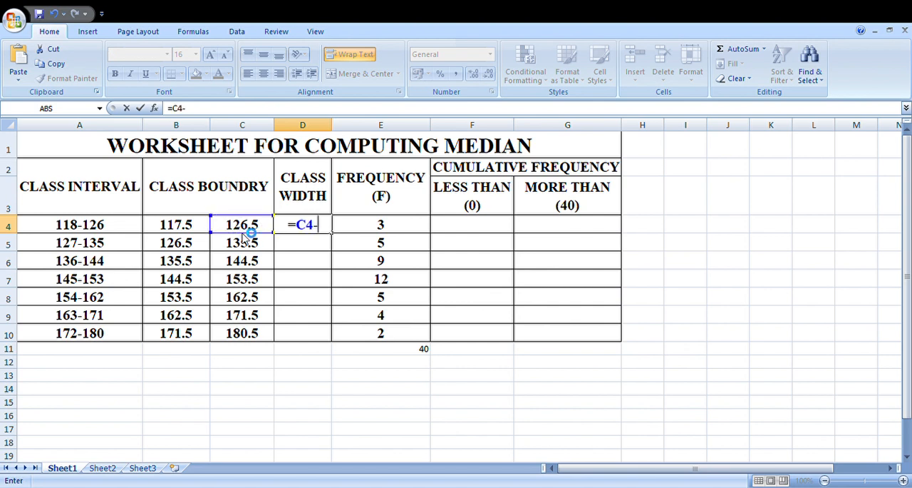
{"action": "left_click", "coordinate": [184, 232]}
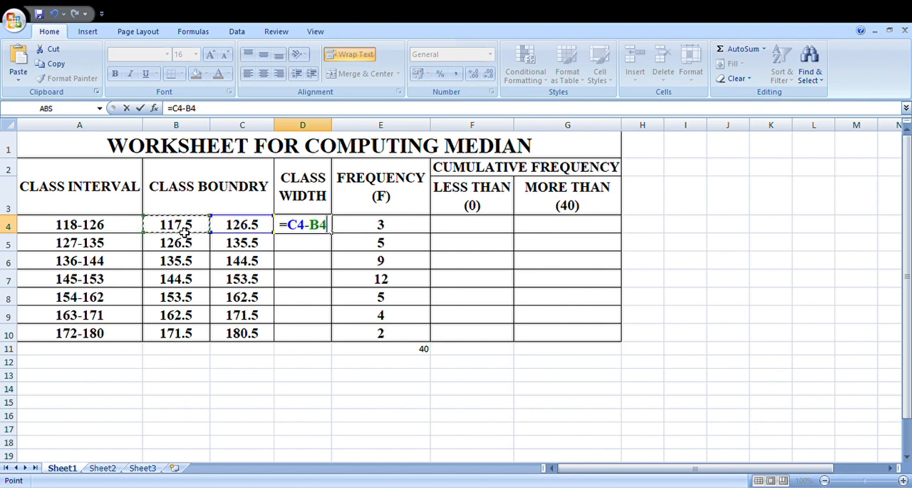
{"action": "key", "text": "Return"}
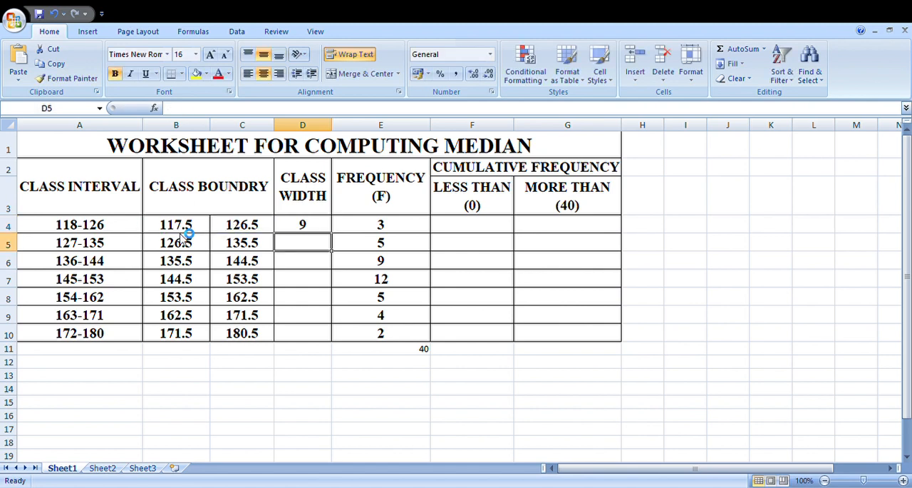
{"action": "left_click", "coordinate": [315, 230]}
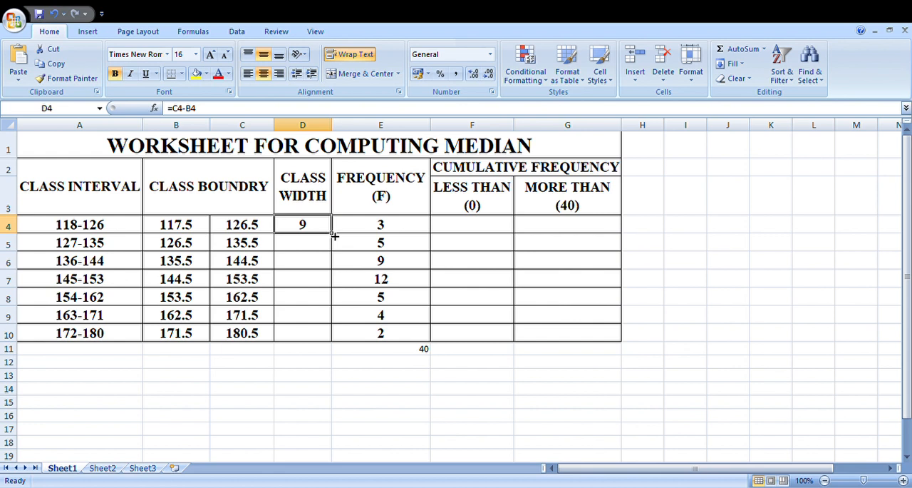
{"action": "left_click_drag", "start_coordinate": [334, 236], "coordinate": [330, 337]}
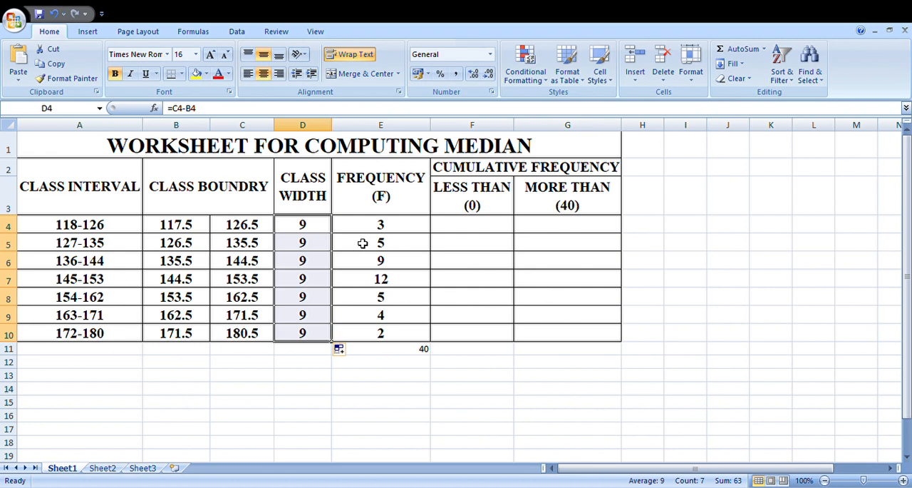
Enter =0+E4 in F4 as the first "less than" cumulative frequency.
{"action": "left_click", "coordinate": [457, 227]}
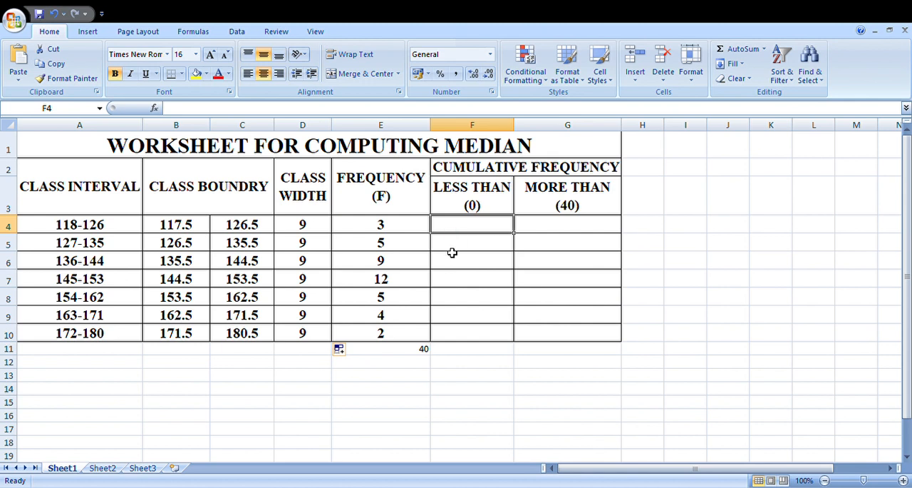
{"action": "type", "text": "="}
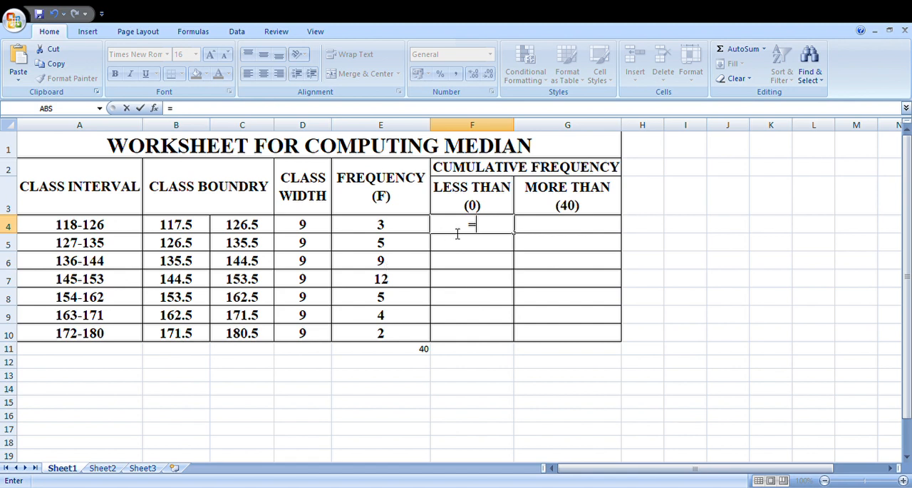
{"action": "type", "text": "0+"}
{"action": "left_click", "coordinate": [382, 230]}
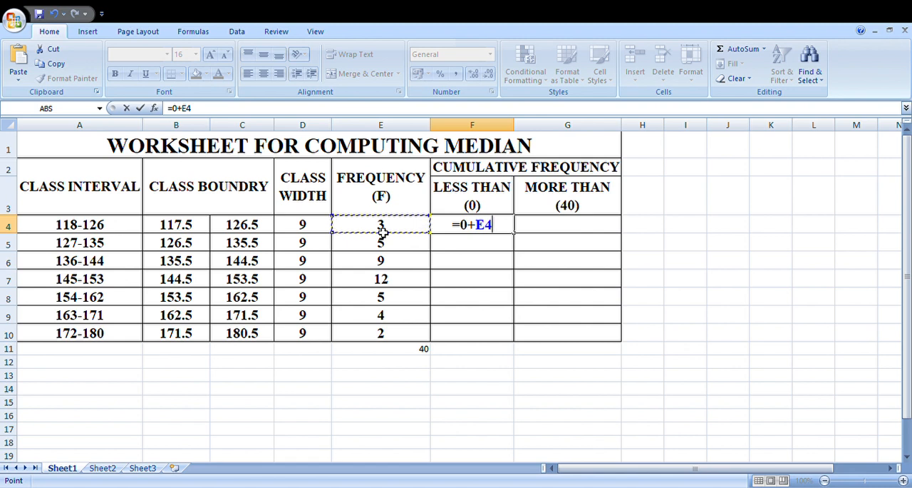
{"action": "key", "text": "Return"}
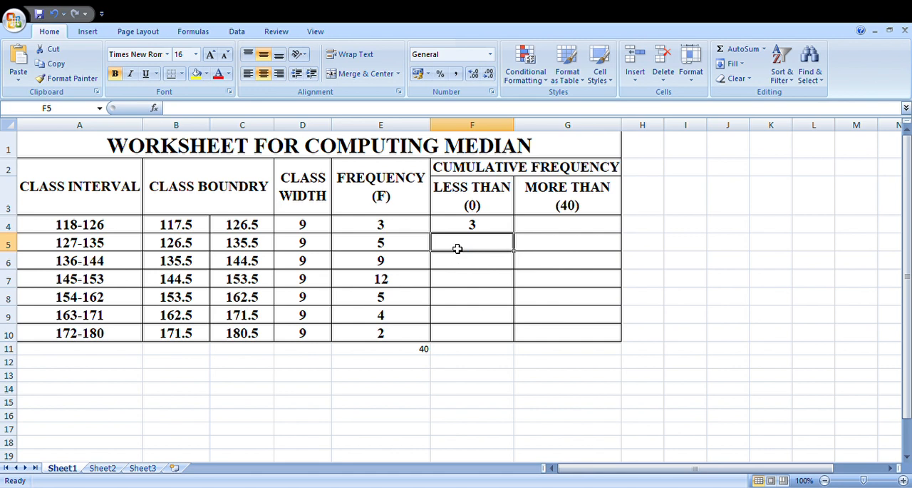
Enter =F4+E5 in F5 and fill the formula down through F10 to complete the "less than" cumulative frequencies.
{"action": "type", "text": "="}
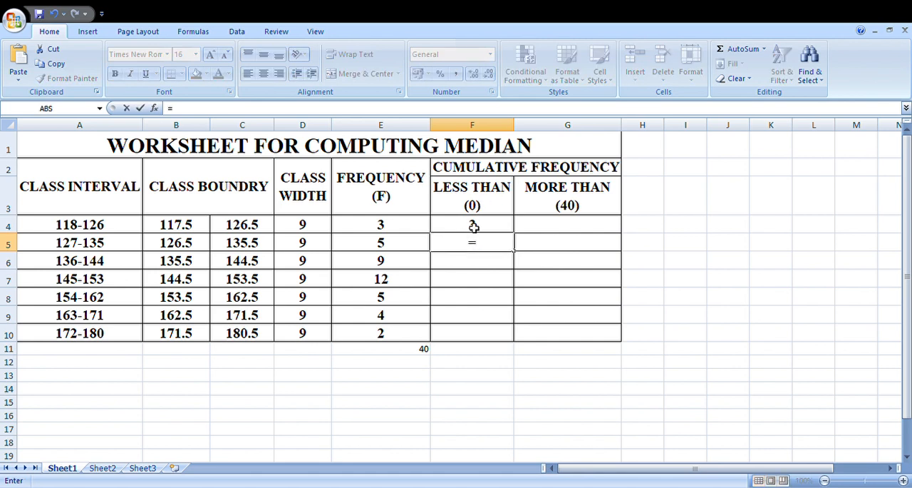
{"action": "left_click", "coordinate": [464, 230]}
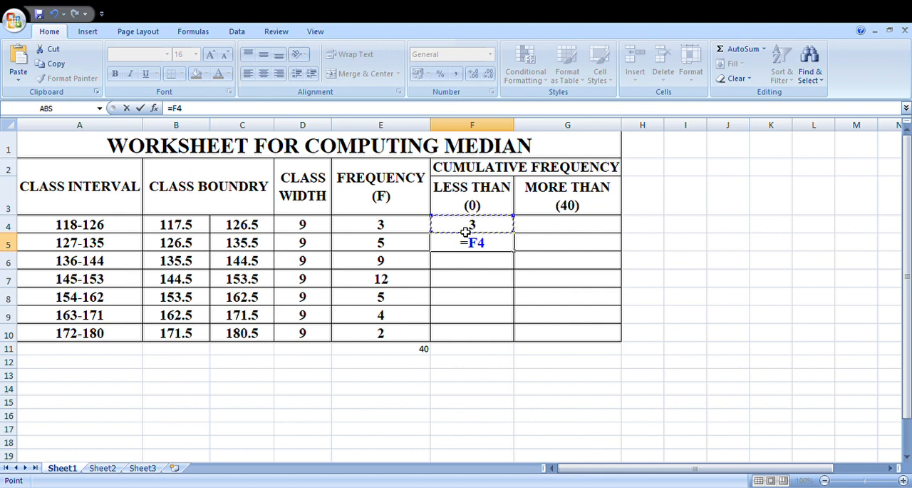
{"action": "type", "text": "+"}
{"action": "left_click", "coordinate": [398, 248]}
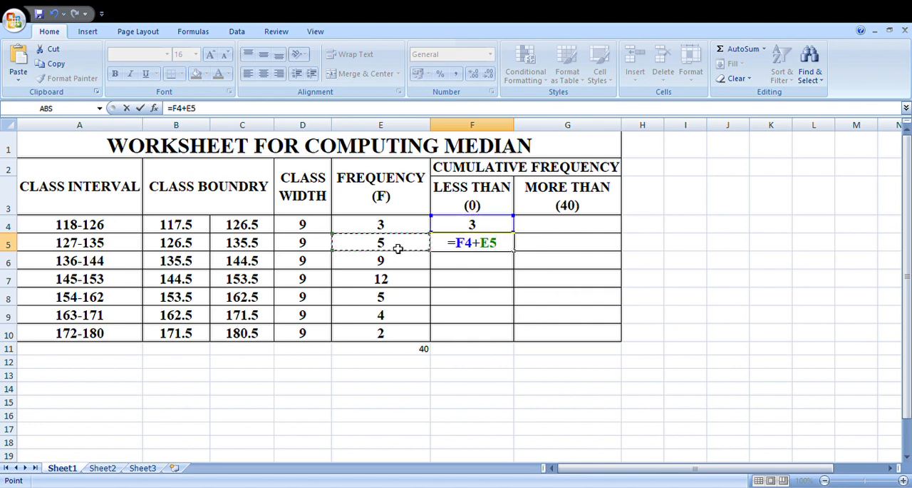
{"action": "key", "text": "Return"}
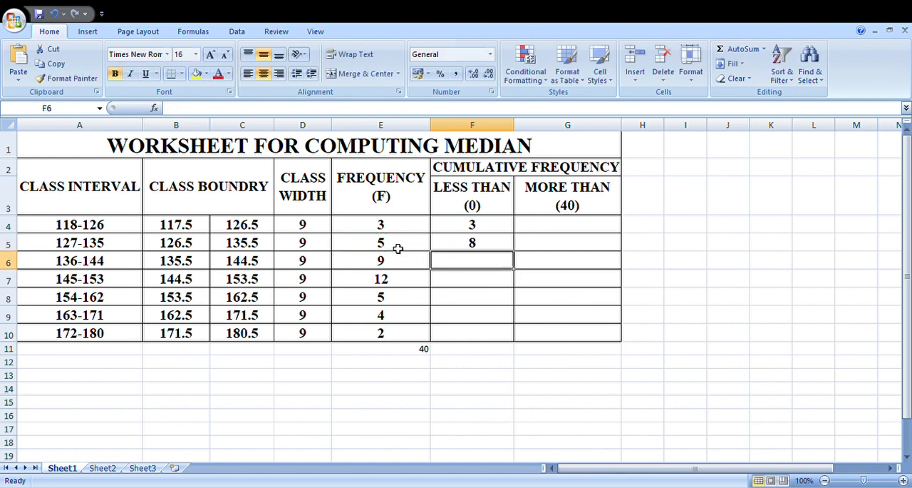
{"action": "left_click", "coordinate": [469, 244]}
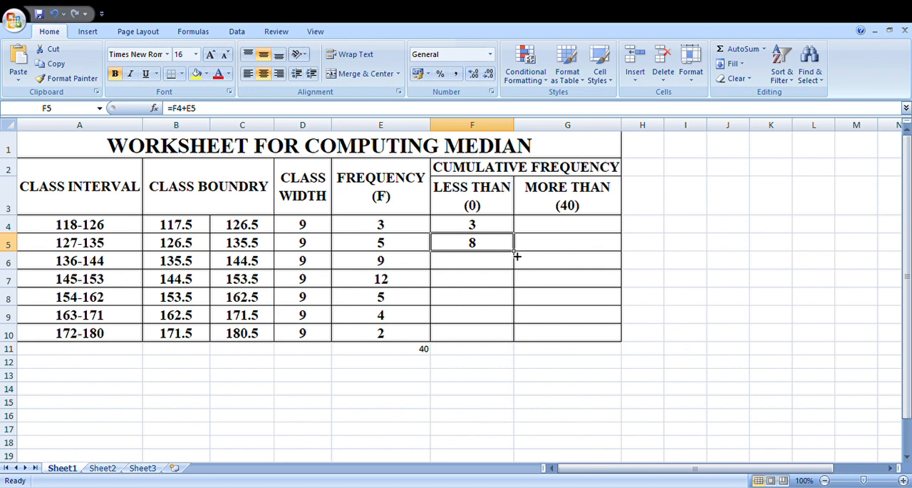
{"action": "left_click_drag", "start_coordinate": [517, 254], "coordinate": [509, 337]}
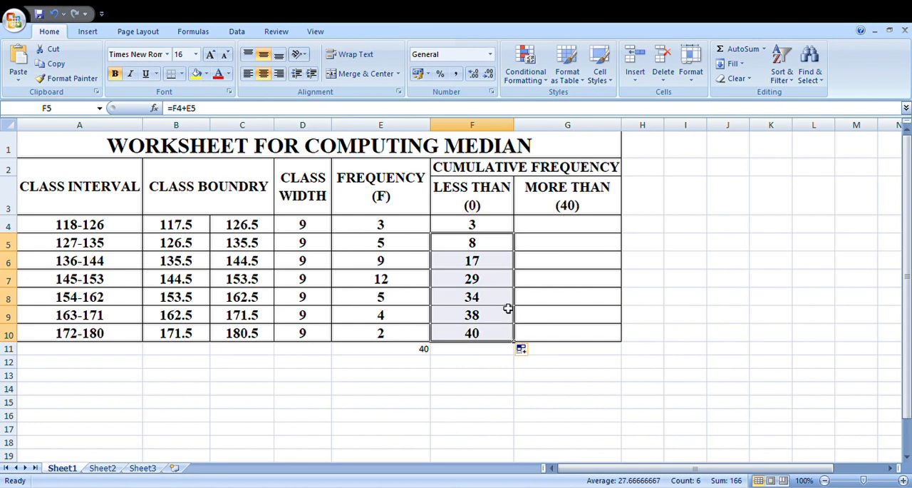
Enter =40-E4 in G4 as the first "more than" cumulative frequency.
{"action": "left_click", "coordinate": [543, 231]}
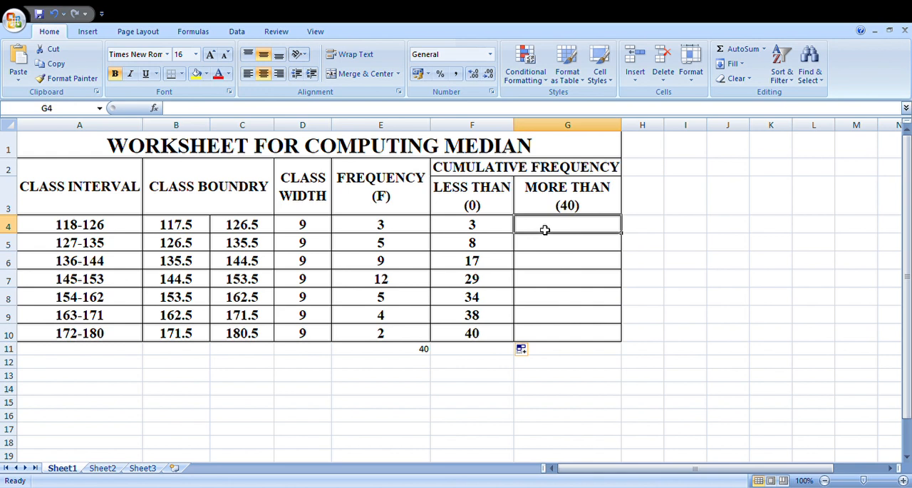
{"action": "type", "text": "="}
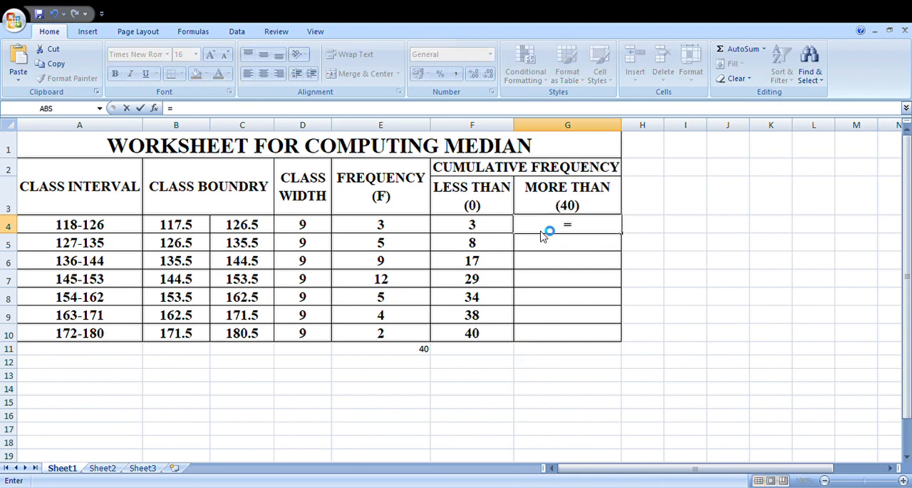
{"action": "type", "text": "40-"}
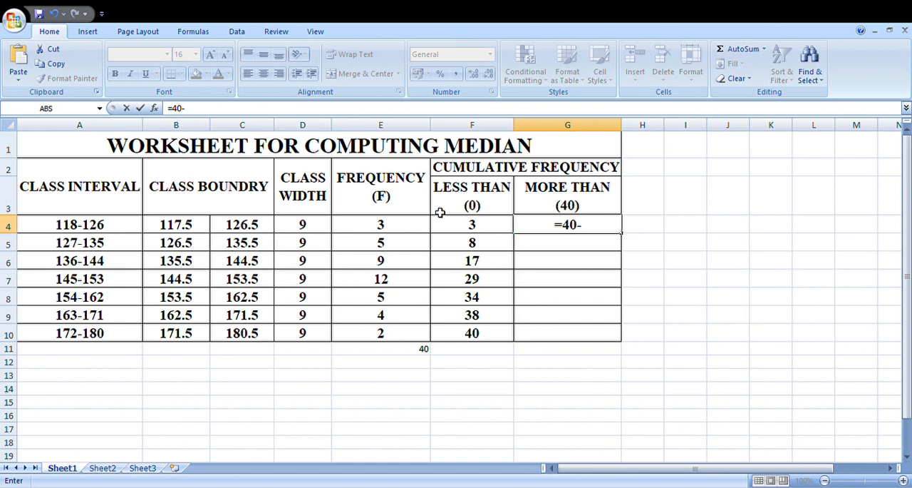
{"action": "left_click", "coordinate": [383, 226]}
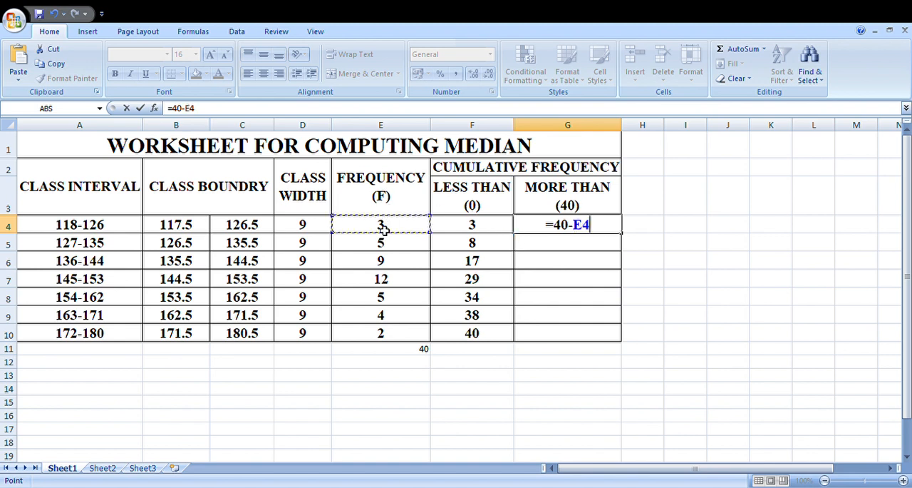
{"action": "key", "text": "Return"}
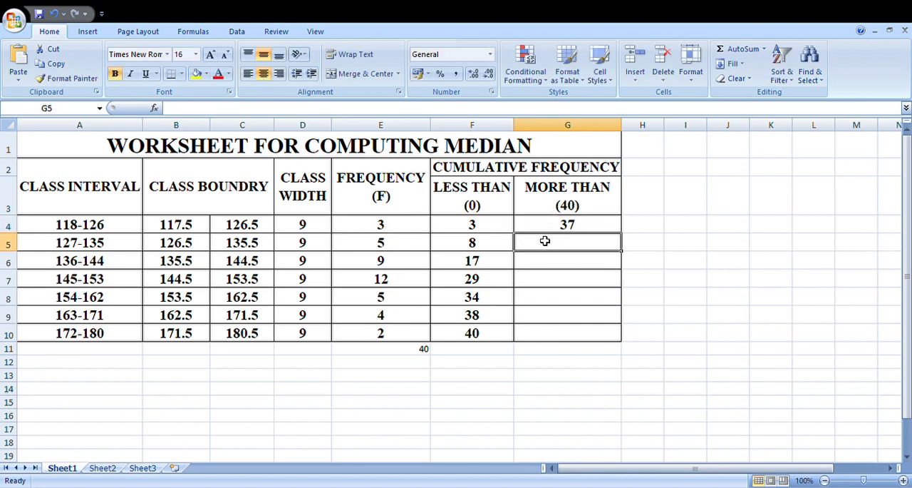
Enter =G4-E5 in G5 and fill the formula down through G10 to complete the "more than" cumulative frequencies.
{"action": "type", "text": "="}
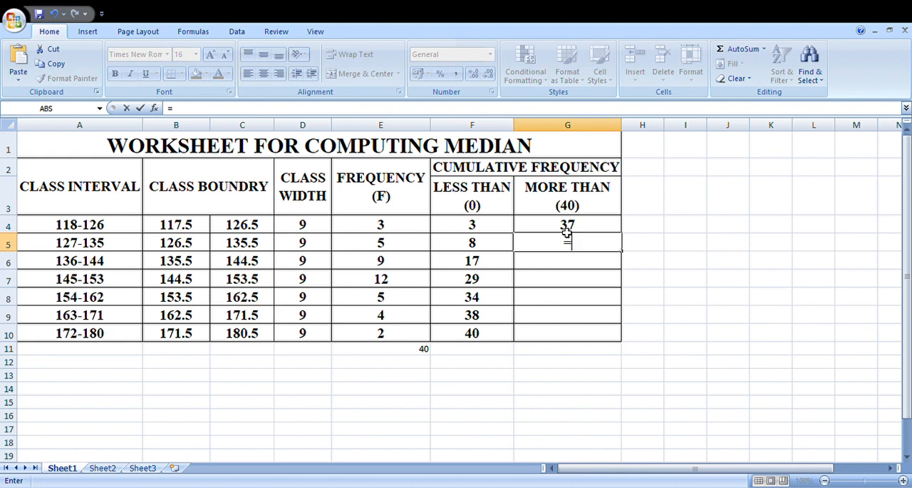
{"action": "left_click", "coordinate": [567, 227]}
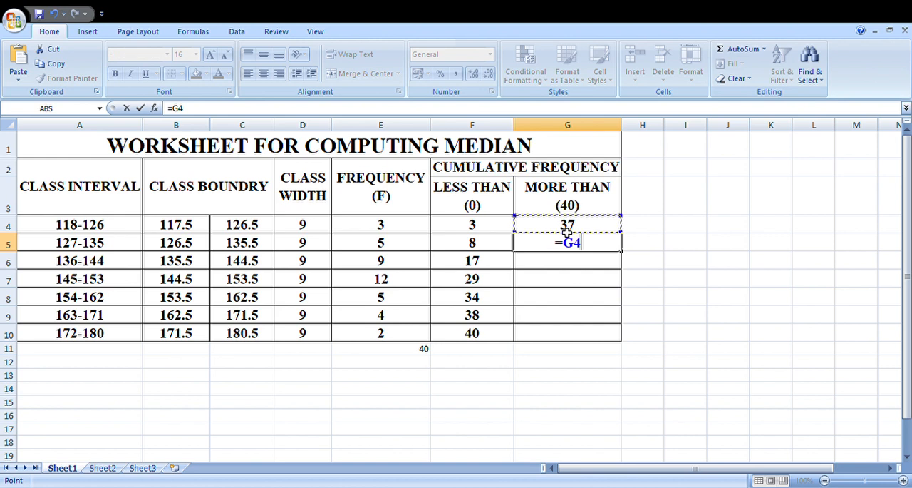
{"action": "type", "text": "-"}
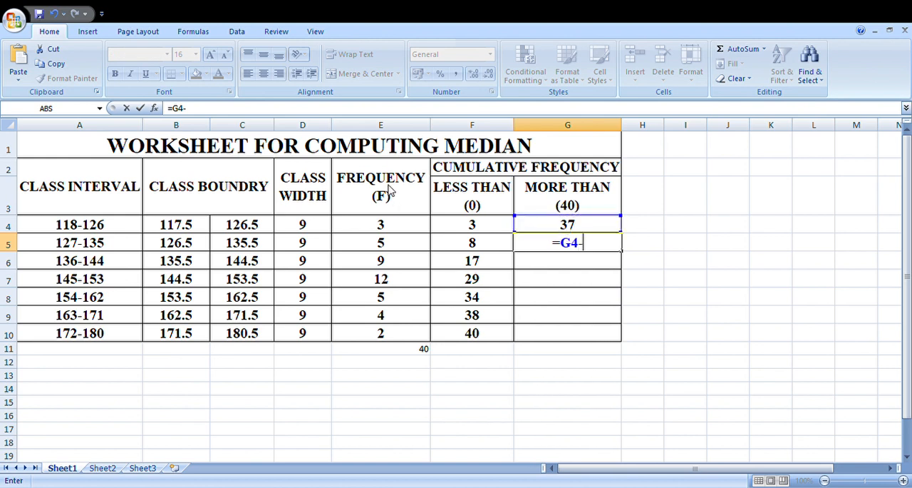
{"action": "left_click", "coordinate": [389, 246]}
{"action": "key", "text": "Return"}
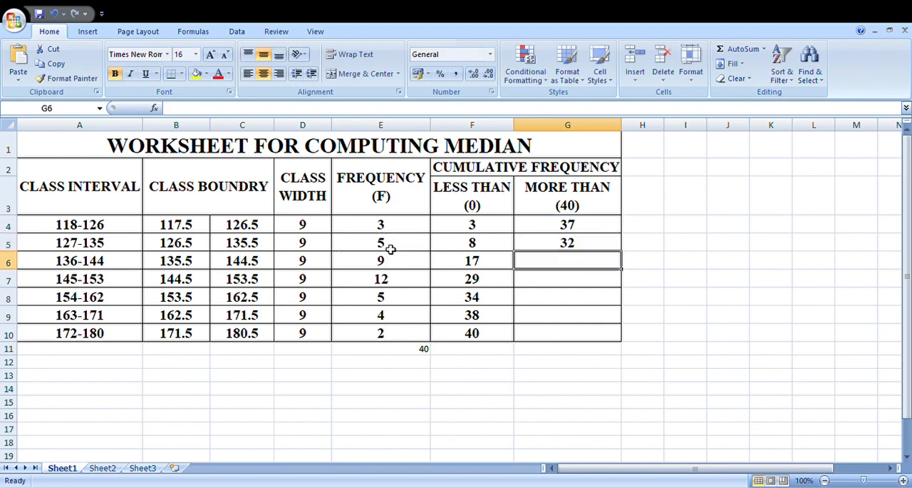
{"action": "left_click", "coordinate": [601, 242]}
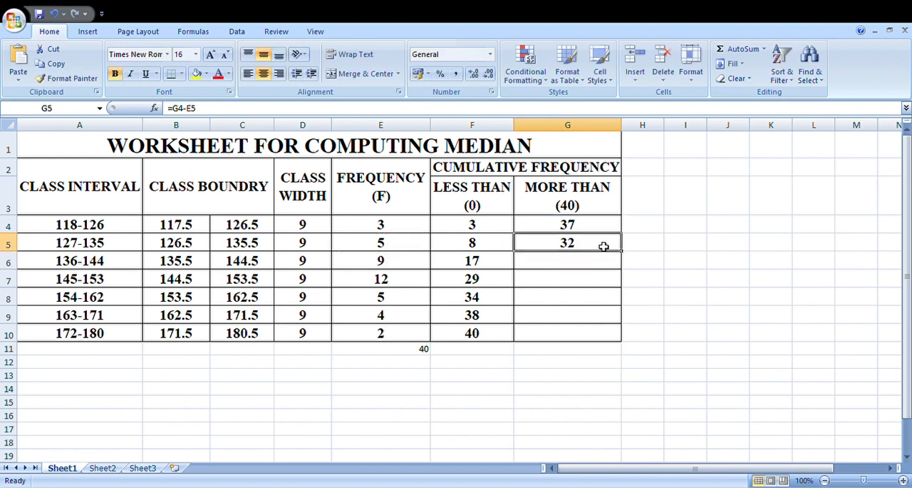
{"action": "left_click_drag", "start_coordinate": [625, 254], "coordinate": [621, 336]}
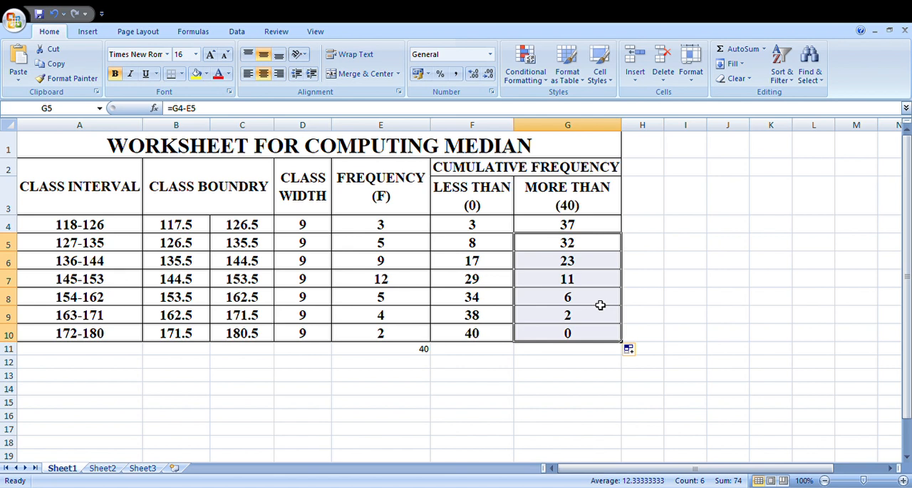
{"action": "left_click", "coordinate": [500, 351]}
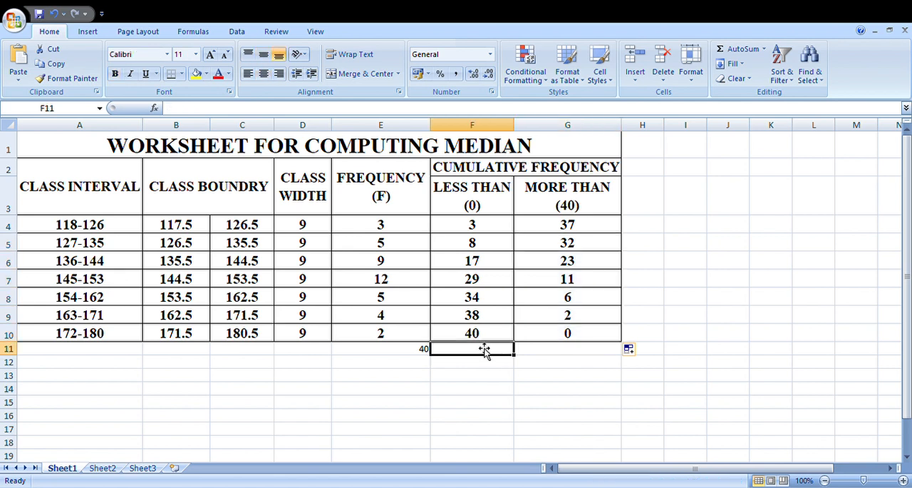
{"action": "left_click", "coordinate": [489, 336]}
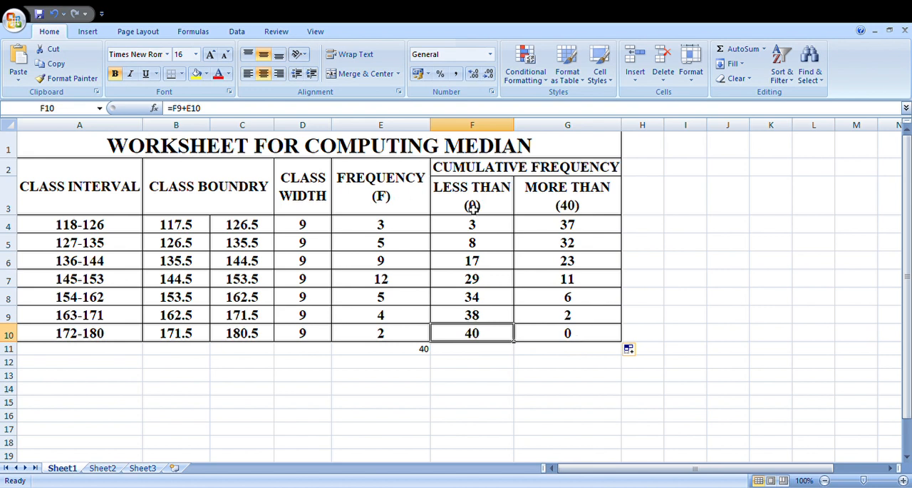
{"action": "left_click", "coordinate": [492, 365]}
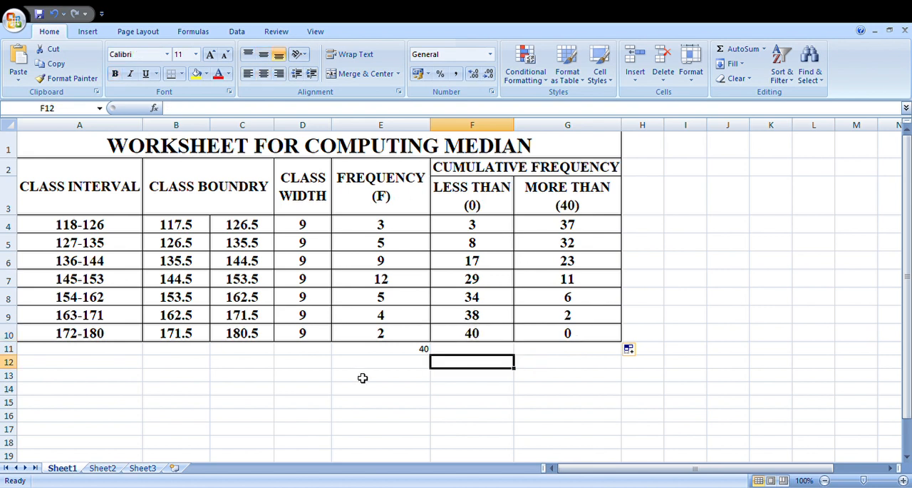
Enter the label MEADIAN in cell A13 below the table.
{"action": "left_click", "coordinate": [82, 380]}
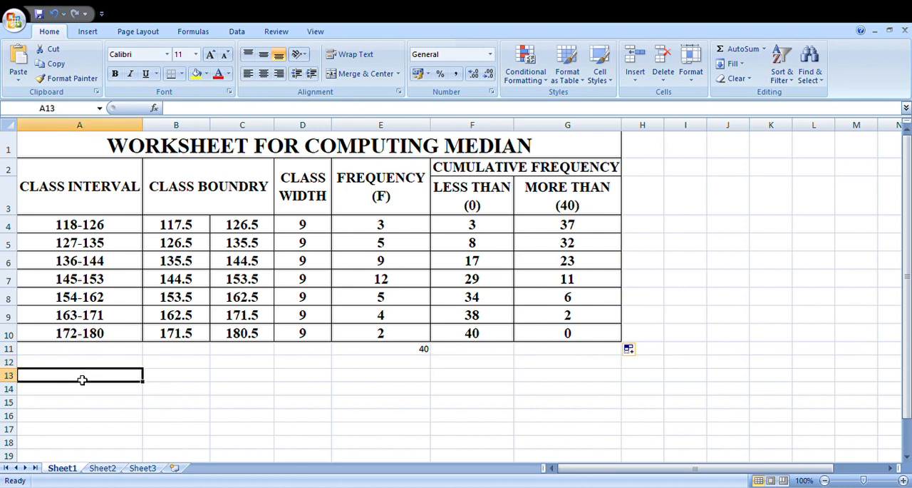
{"action": "type", "text": "ME"}
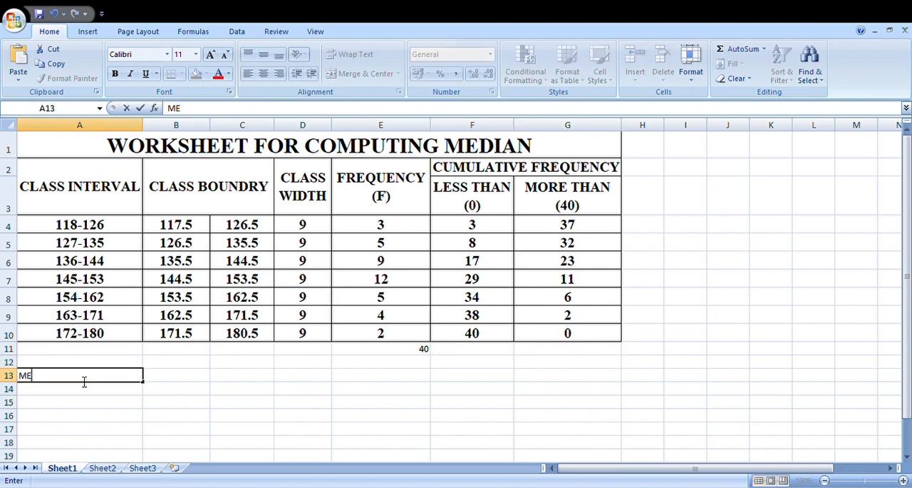
{"action": "type", "text": "ADIAN"}
Begin the median formula in B13 with =B7+(((E11/2-F6), using the median class's lower boundary and the preceding cumulative frequency.
{"action": "left_click", "coordinate": [166, 385]}
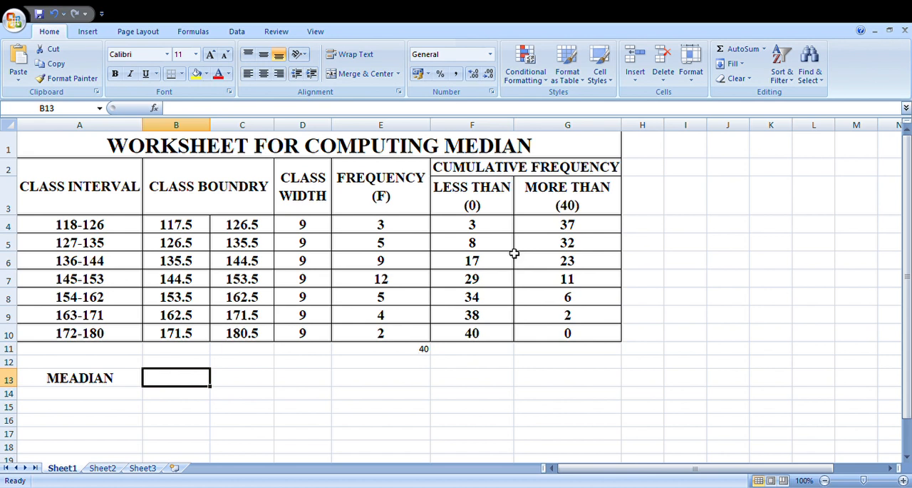
{"action": "left_click", "coordinate": [476, 282]}
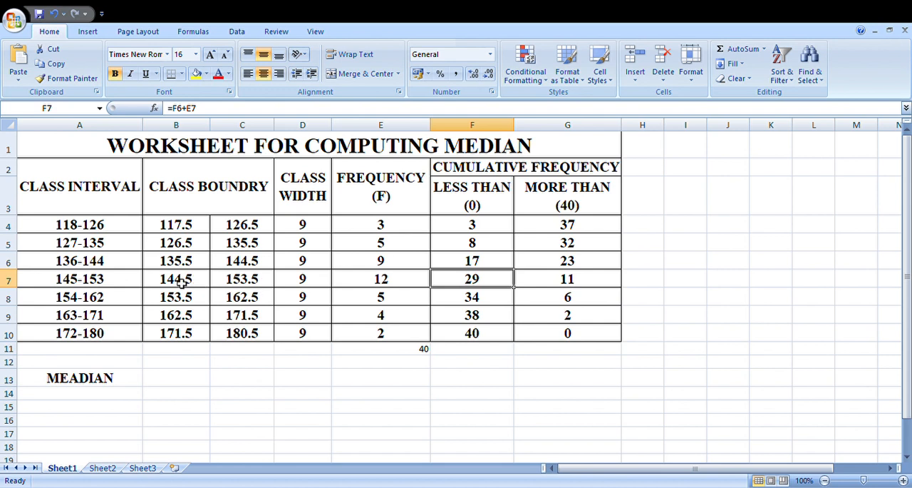
{"action": "left_click", "coordinate": [165, 383]}
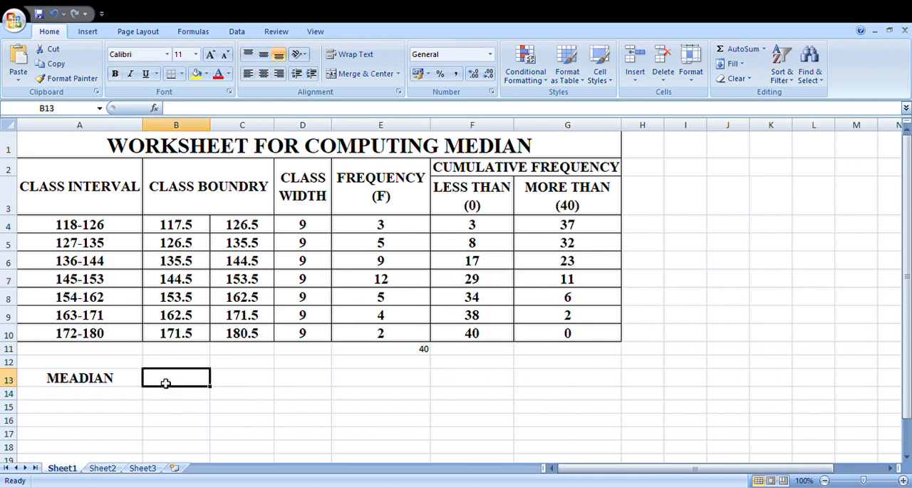
{"action": "type", "text": "="}
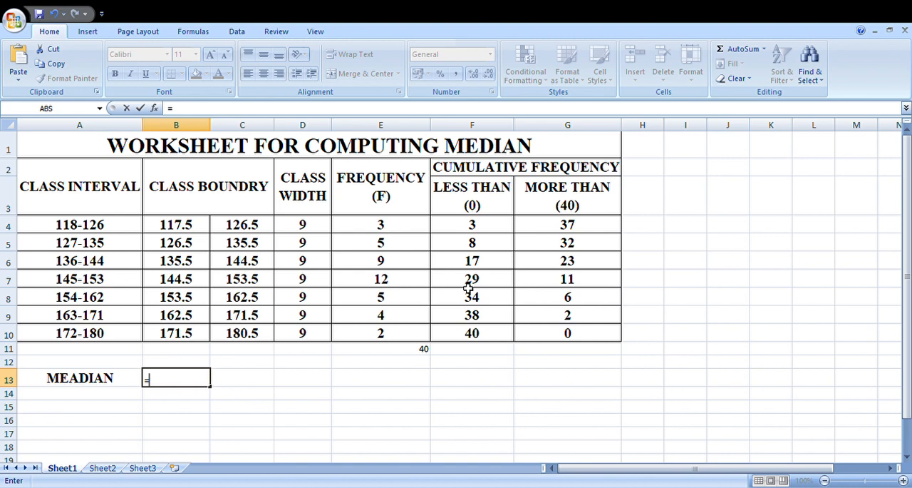
{"action": "left_click", "coordinate": [182, 280]}
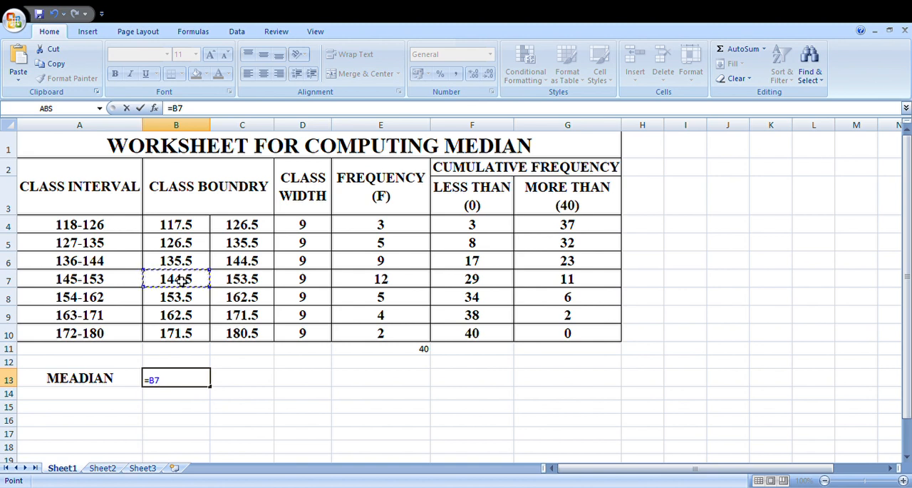
{"action": "type", "text": "+((("}
{"action": "left_click", "coordinate": [423, 349]}
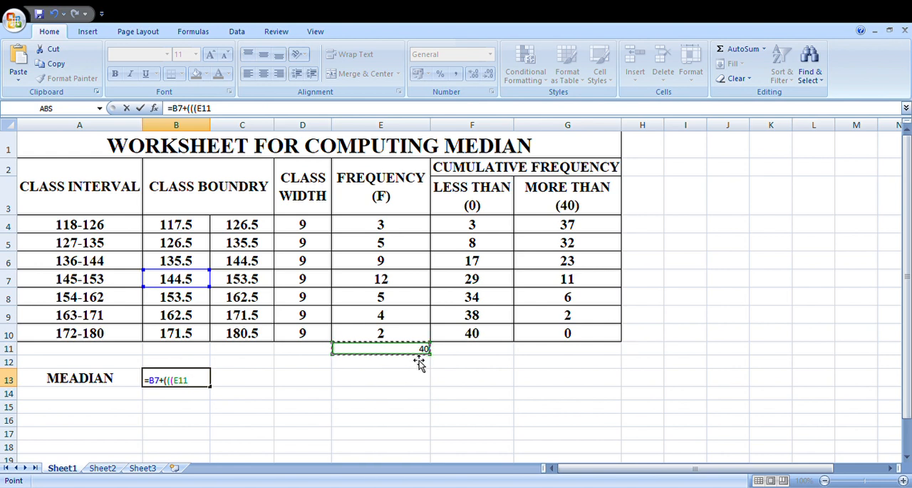
{"action": "type", "text": "/2-"}
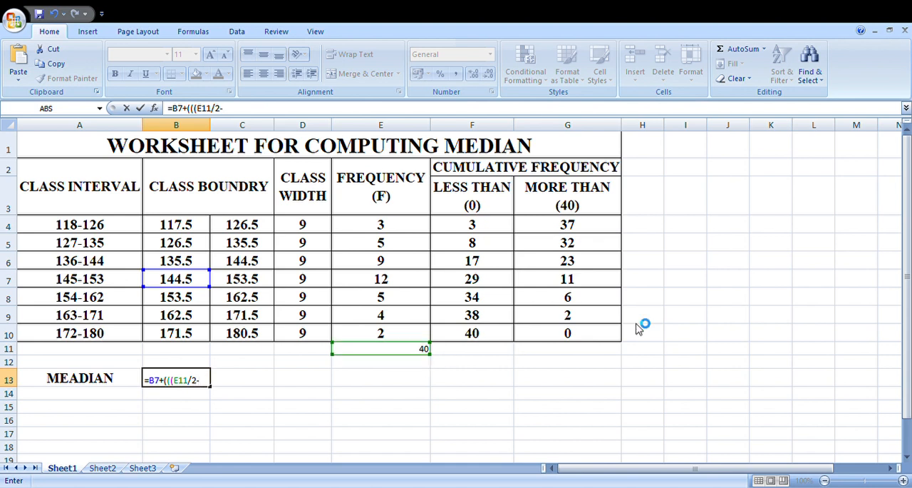
{"action": "left_click", "coordinate": [470, 267]}
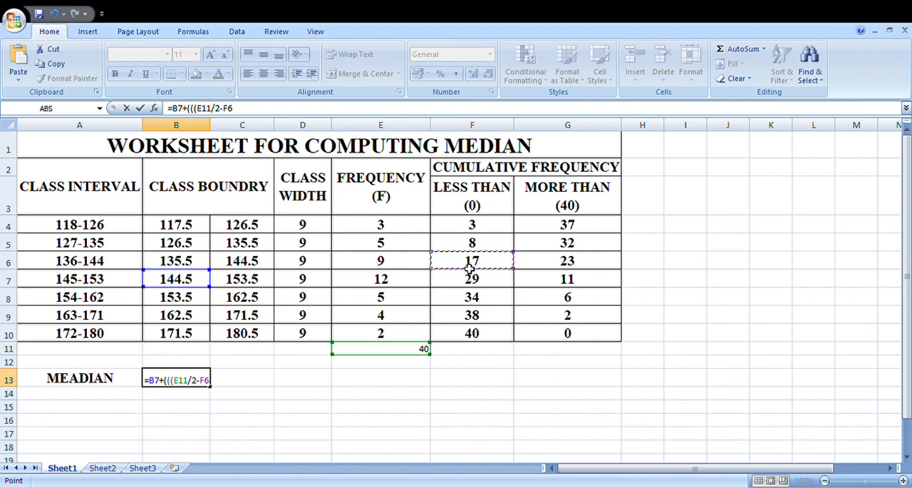
{"action": "type", "text": ")"}
Complete the median formula in B13 with /E7)*D7), dividing by the median class frequency and multiplying by the class width.
{"action": "type", "text": "/"}
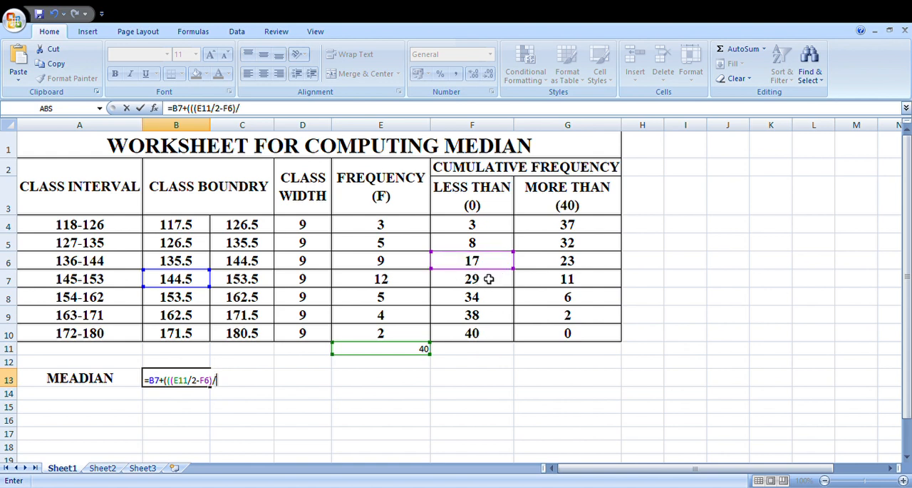
{"action": "left_click", "coordinate": [383, 284]}
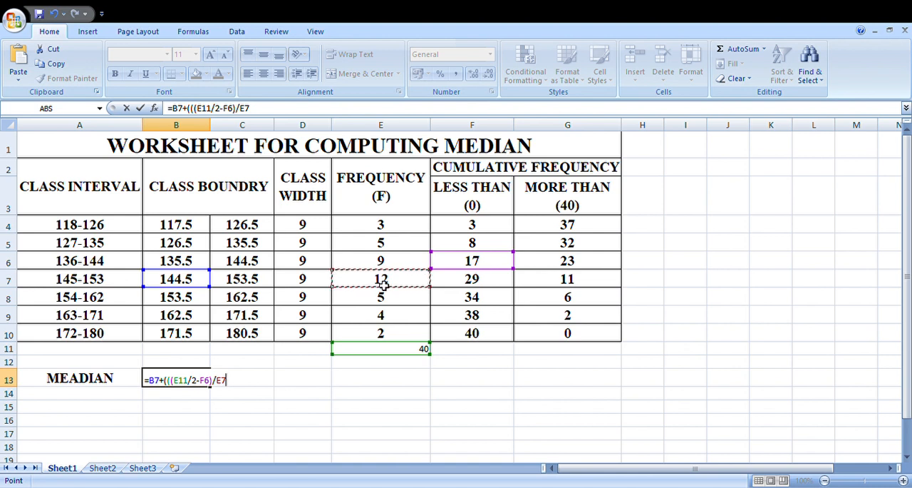
{"action": "type", "text": ")*"}
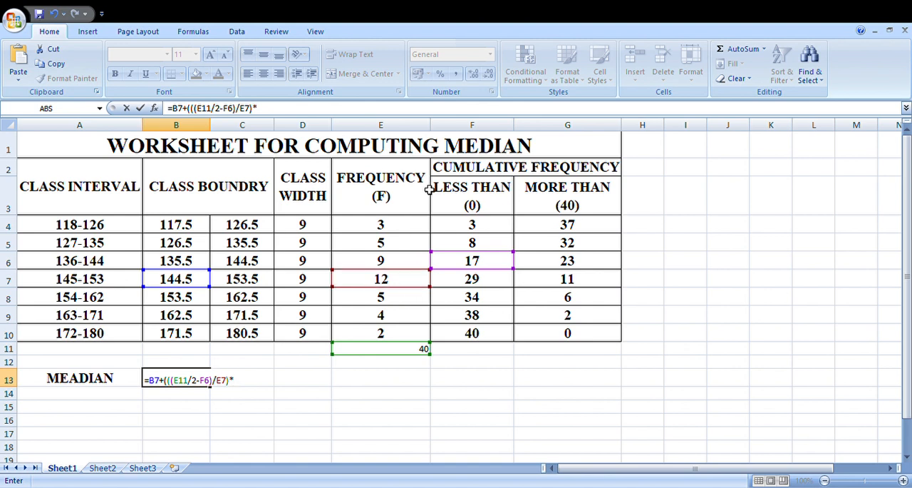
{"action": "left_click", "coordinate": [302, 283]}
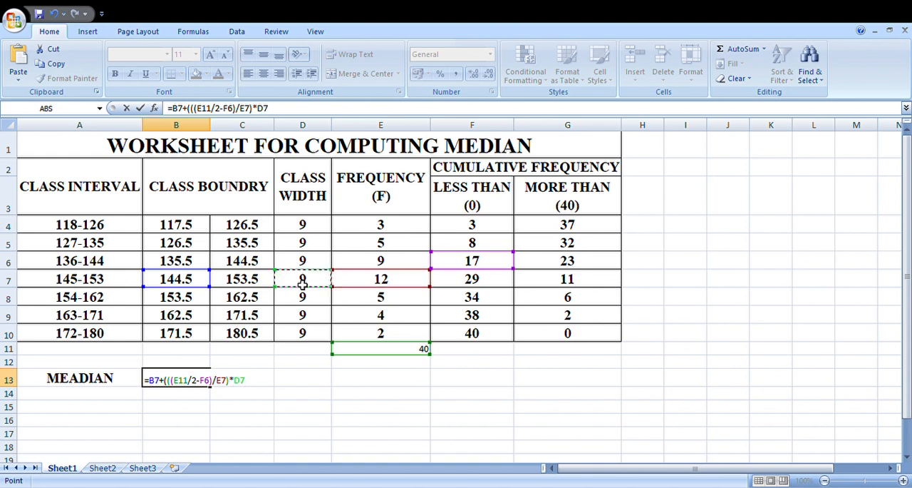
{"action": "type", "text": ")"}
{"action": "key", "text": "Return"}
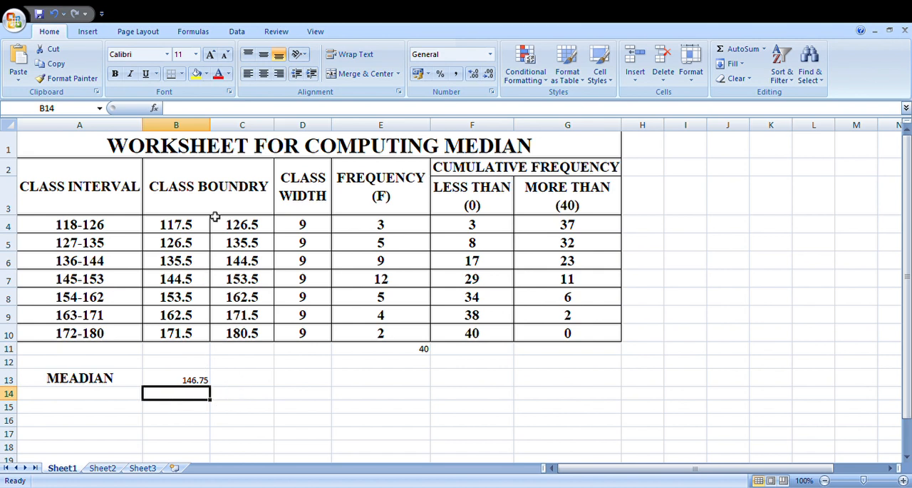
Make the median value in B13 bold.
{"action": "left_click", "coordinate": [173, 381]}
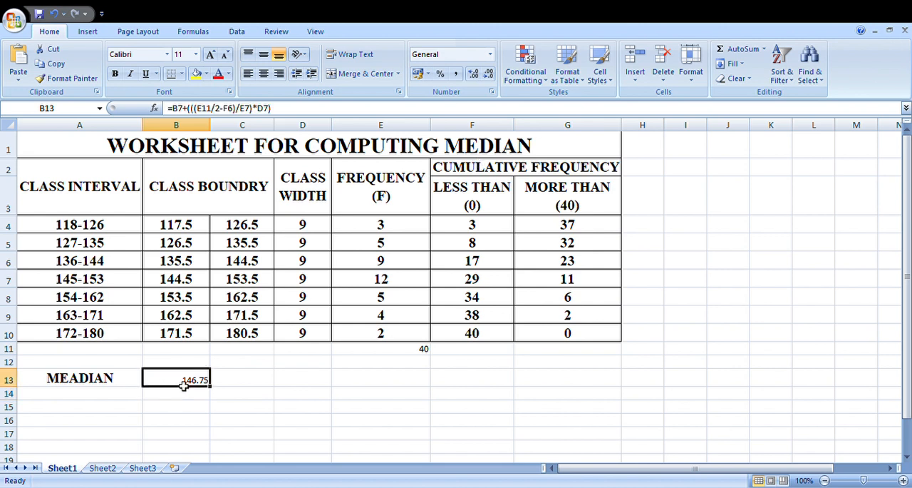
{"action": "left_click", "coordinate": [116, 75]}
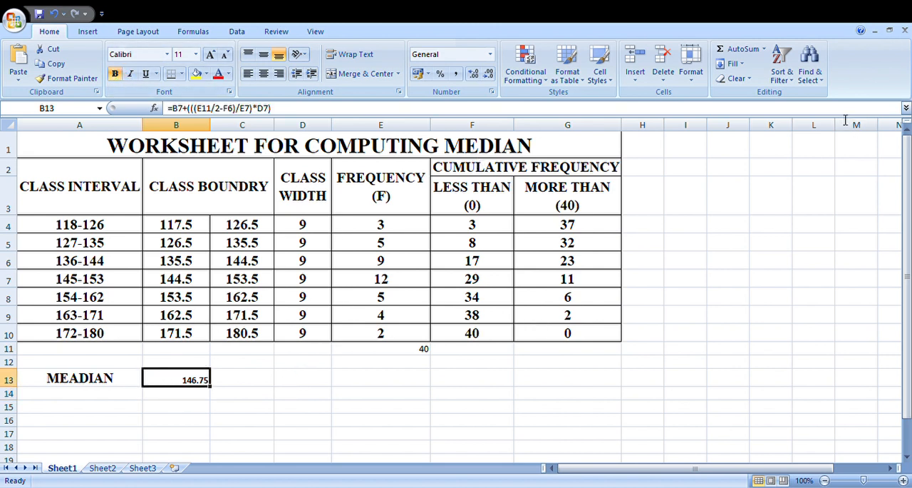